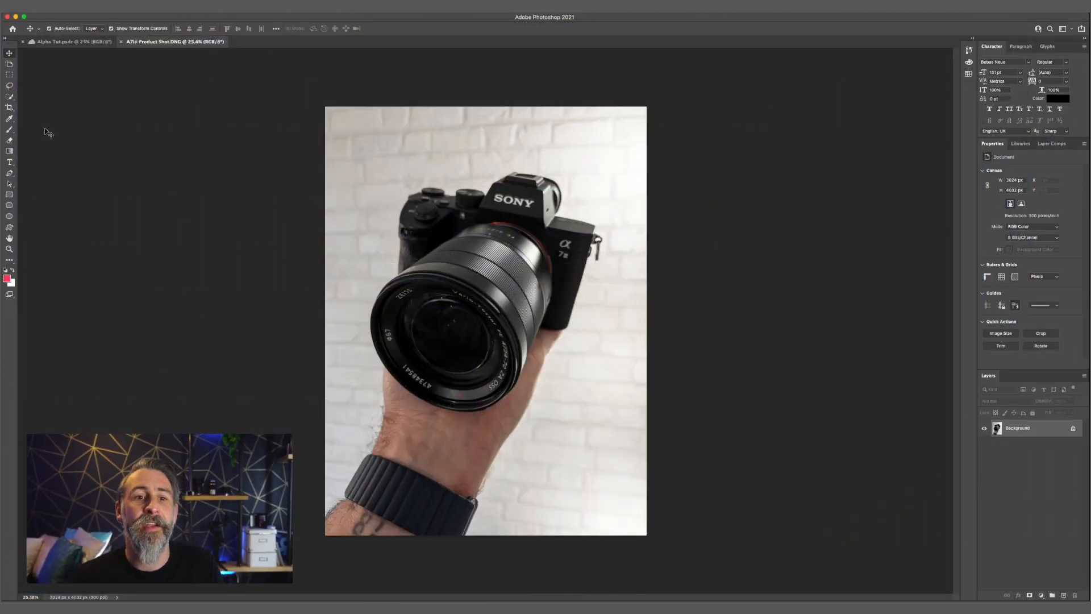
Select the hand and camera automatically with Select Subject and open the selection in Select and Mask
click(10, 96)
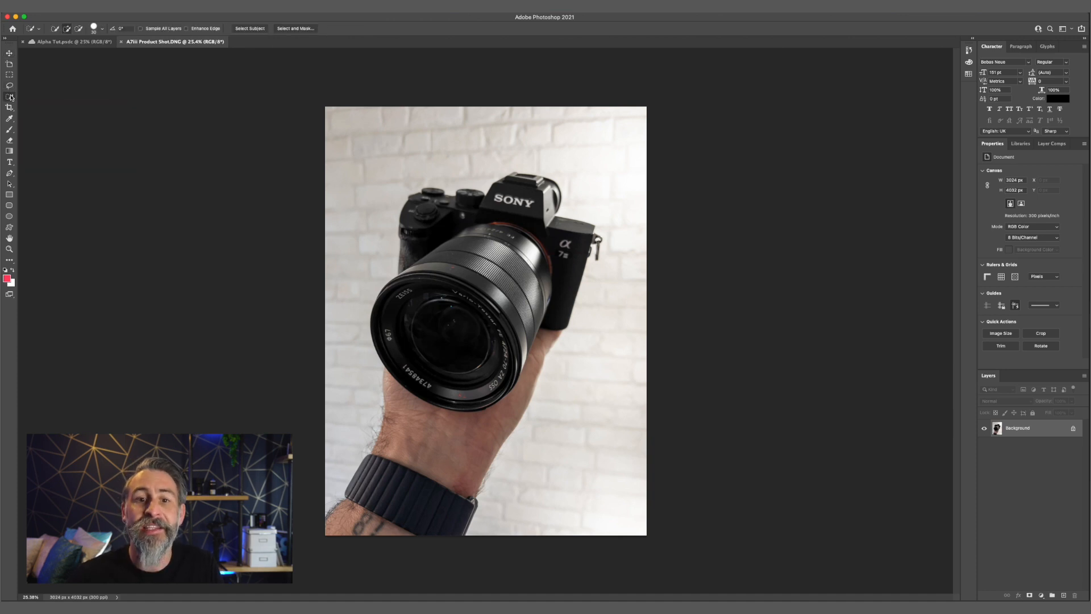
click(250, 29)
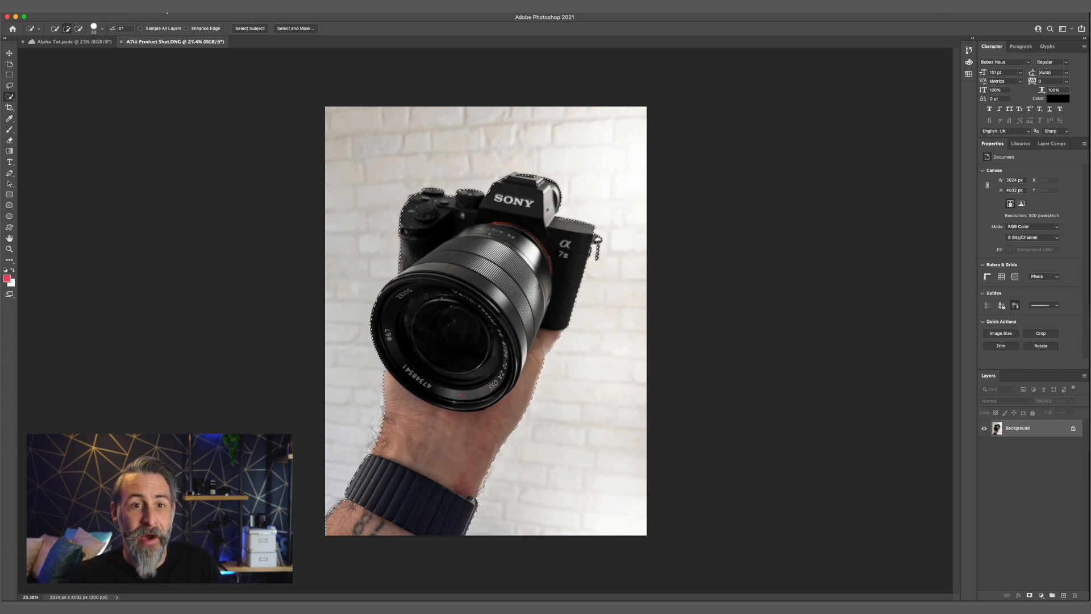
click(174, 11)
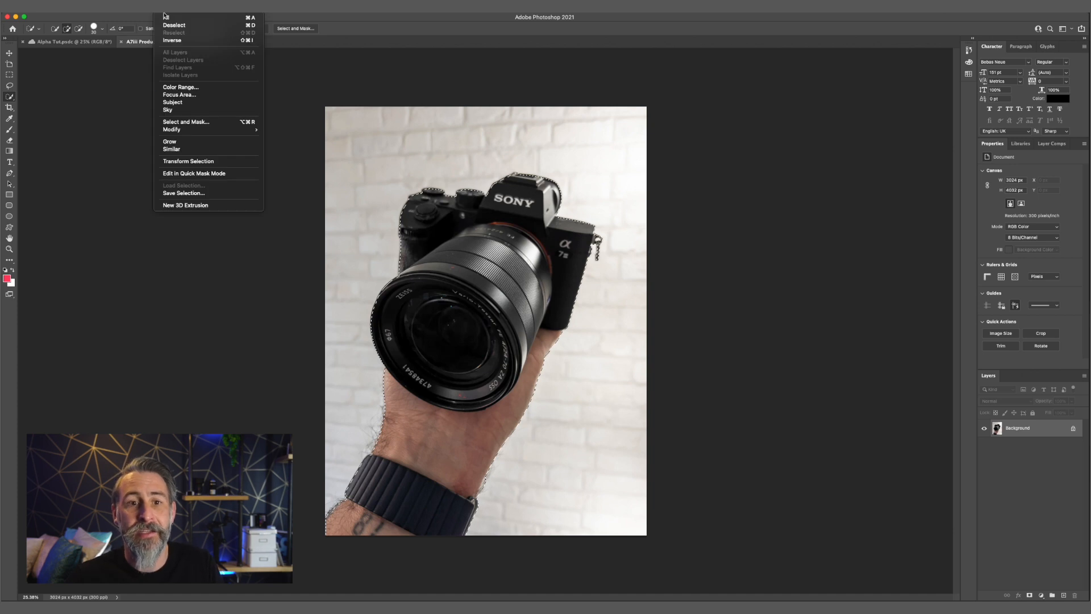
click(190, 123)
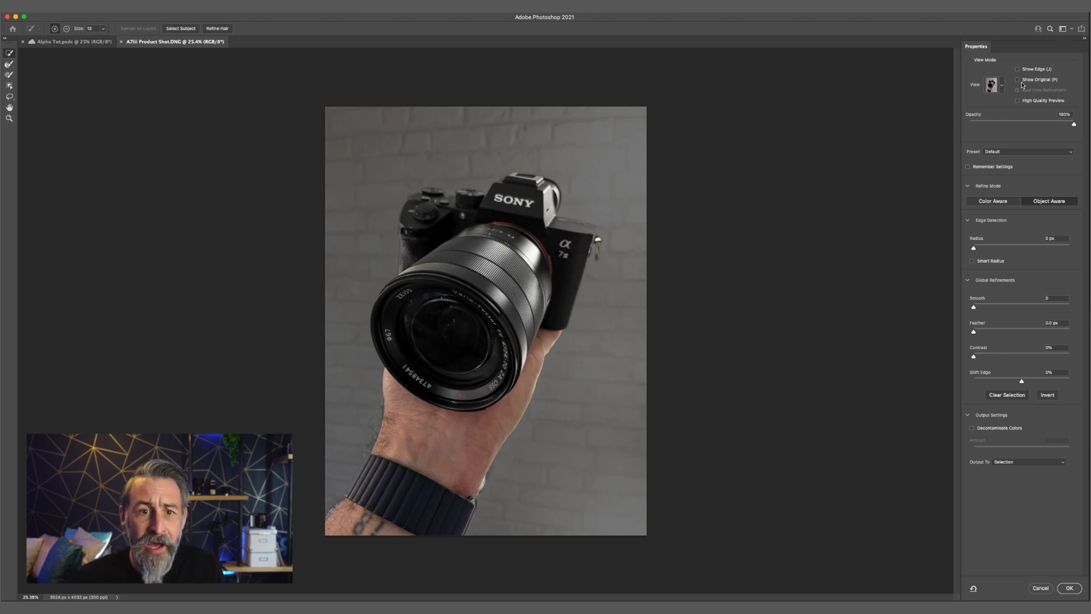
Preview the selection on black and refine its edge with a 3.4 px feather, raised contrast and a -44% edge shift
click(1002, 84)
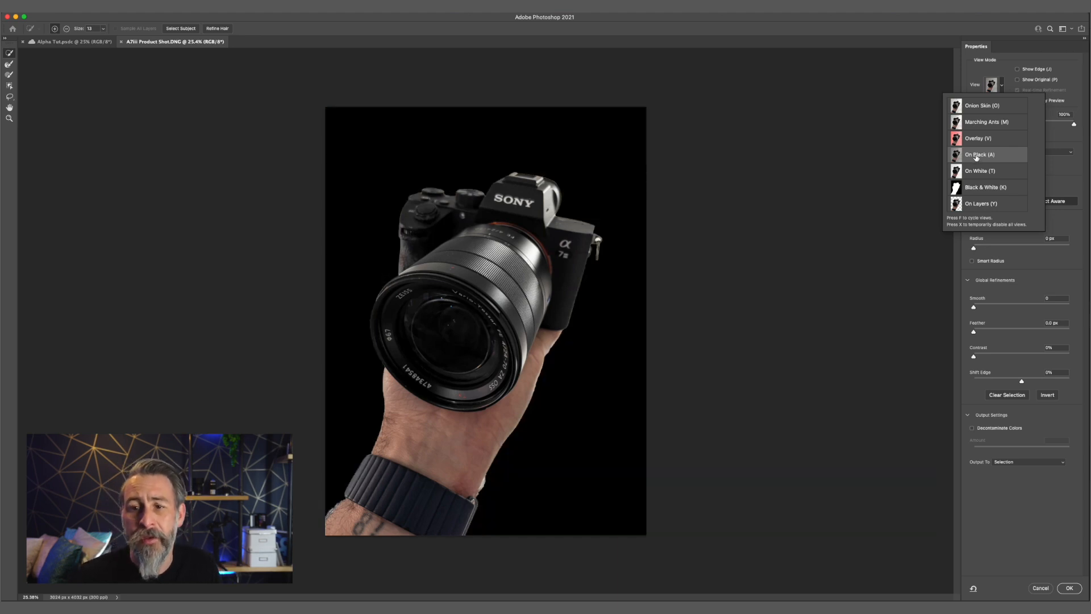
click(982, 18)
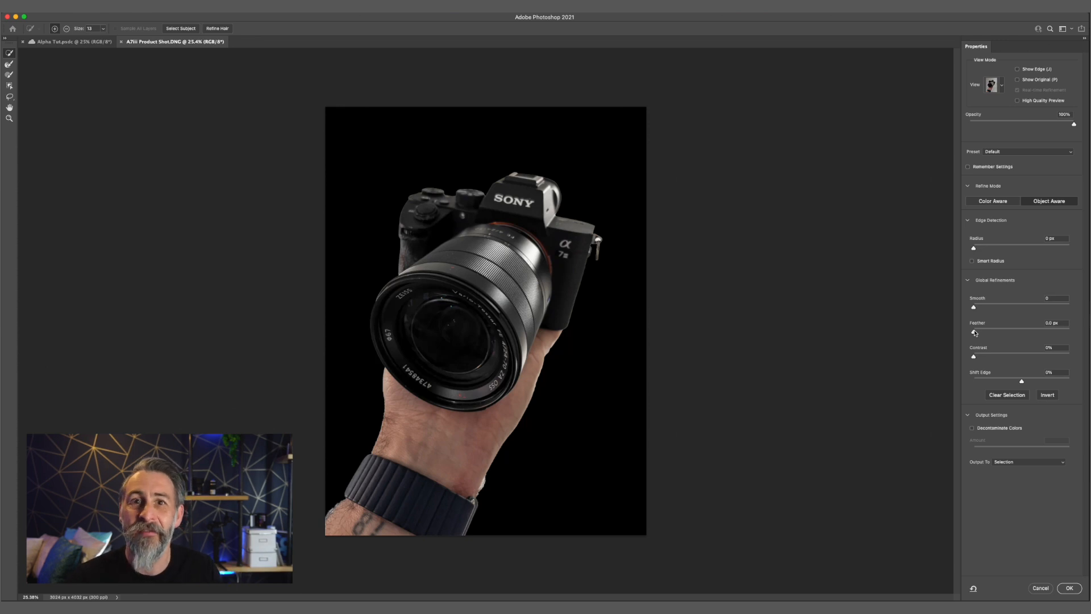
drag(975, 333, 1006, 381)
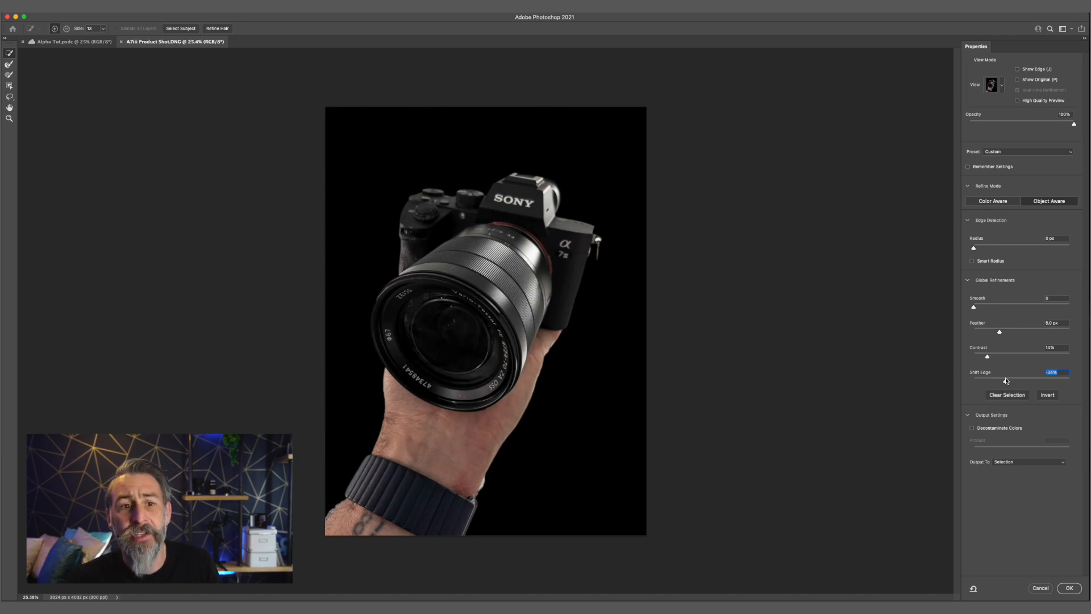
drag(1006, 381, 1001, 381)
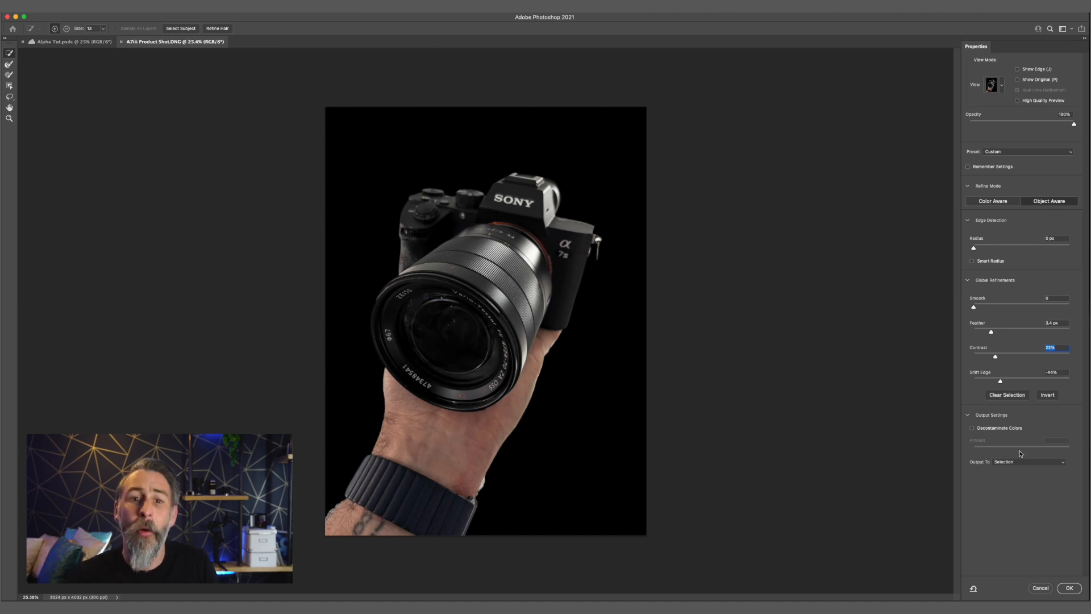
Output the refined selection as a layer mask on the camera photo
click(1017, 462)
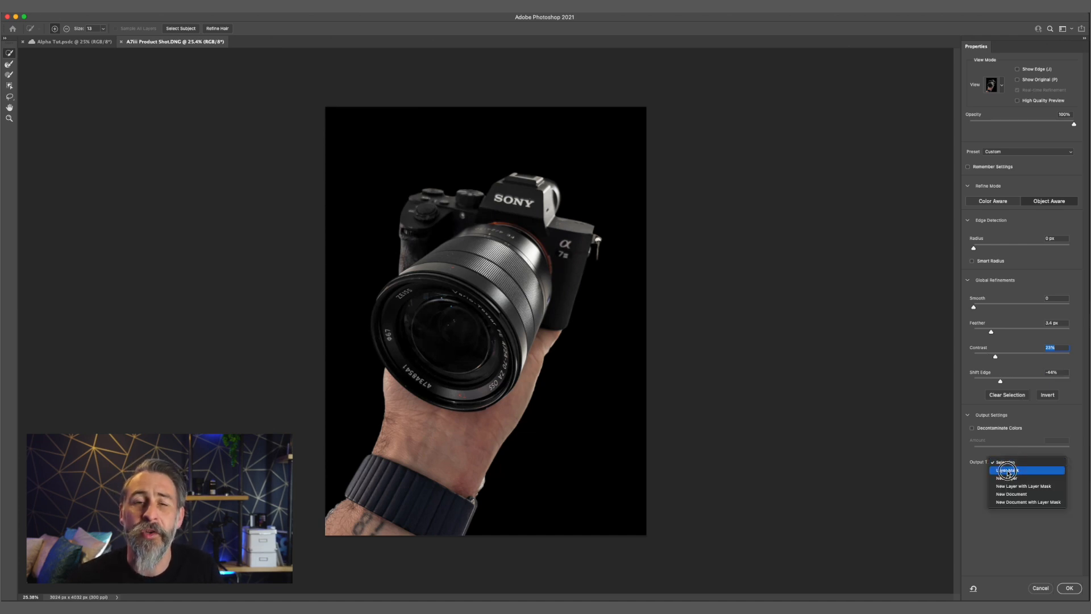
click(1008, 471)
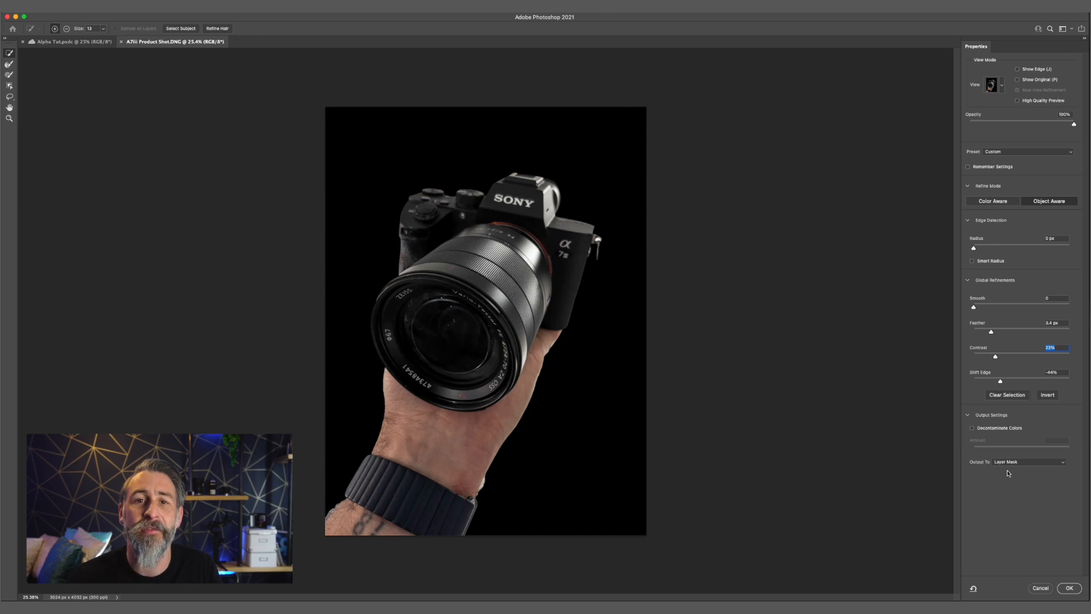
click(1070, 589)
click(1071, 593)
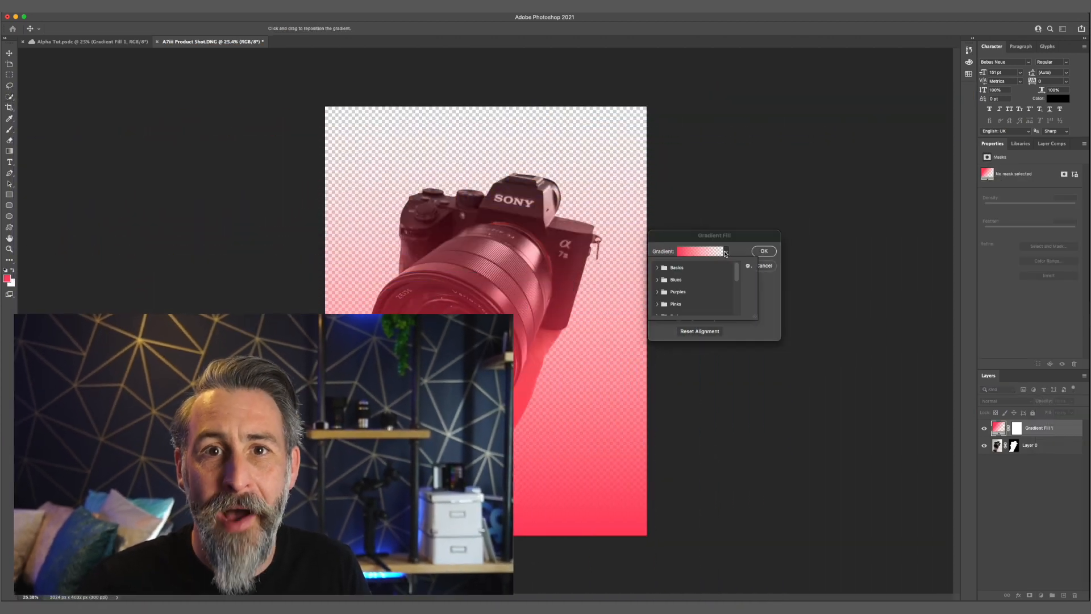
Add a gradient fill layer and set the transparent end of its gradient to 100% opacity
click(725, 253)
click(700, 252)
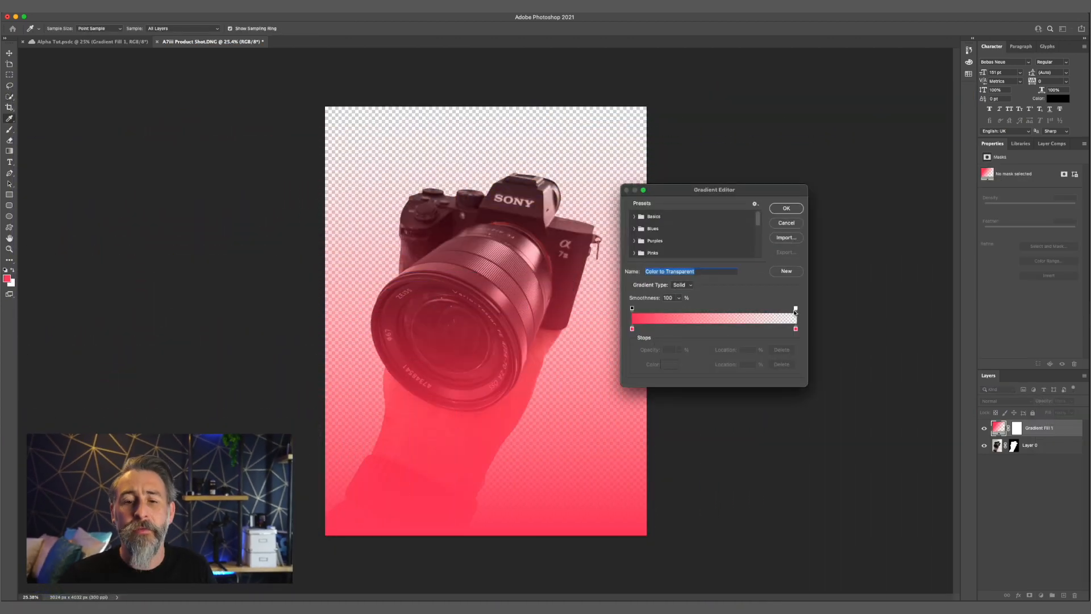
text(100)
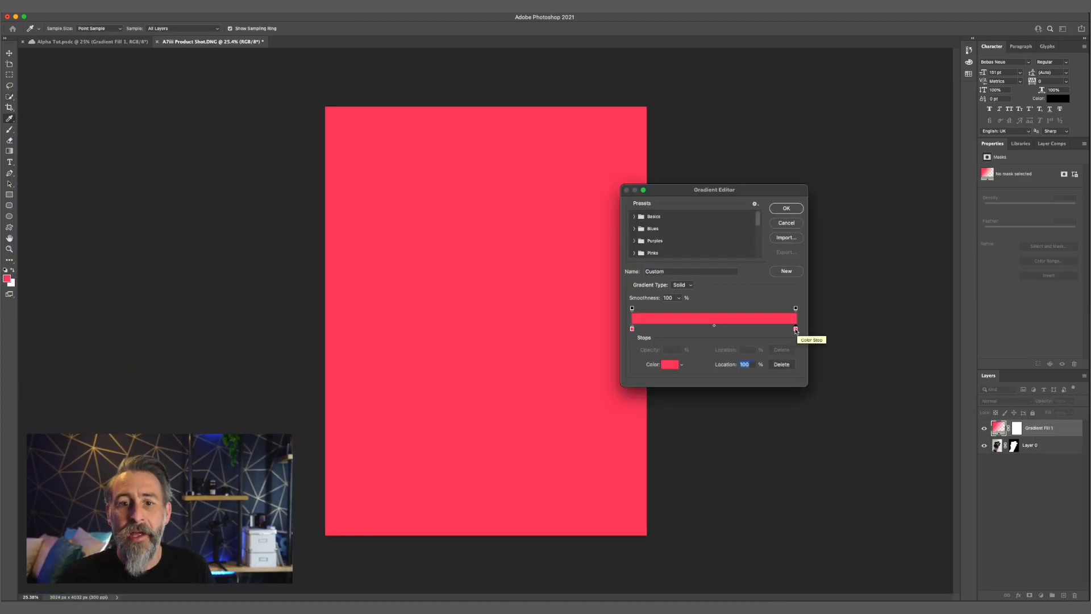
Recolour the gradient's end stop at location 100% to bright cyan
double_click(796, 330)
drag(703, 249, 716, 233)
drag(724, 267, 724, 285)
drag(707, 242, 719, 203)
click(794, 228)
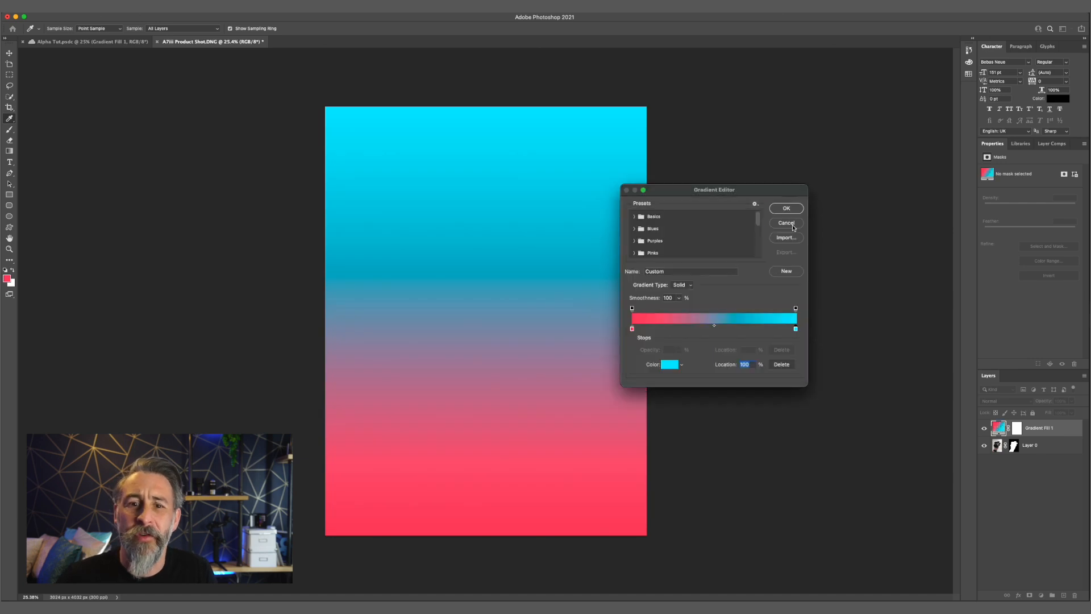
Recolour the gradient's start stop to orange
double_click(632, 329)
drag(724, 312, 724, 330)
click(685, 234)
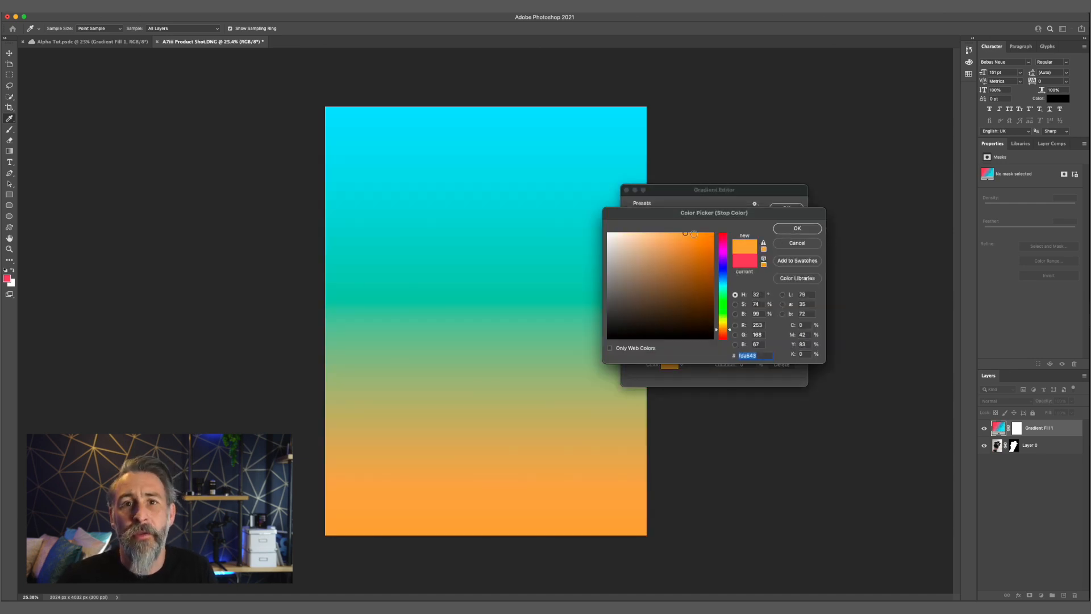
click(797, 228)
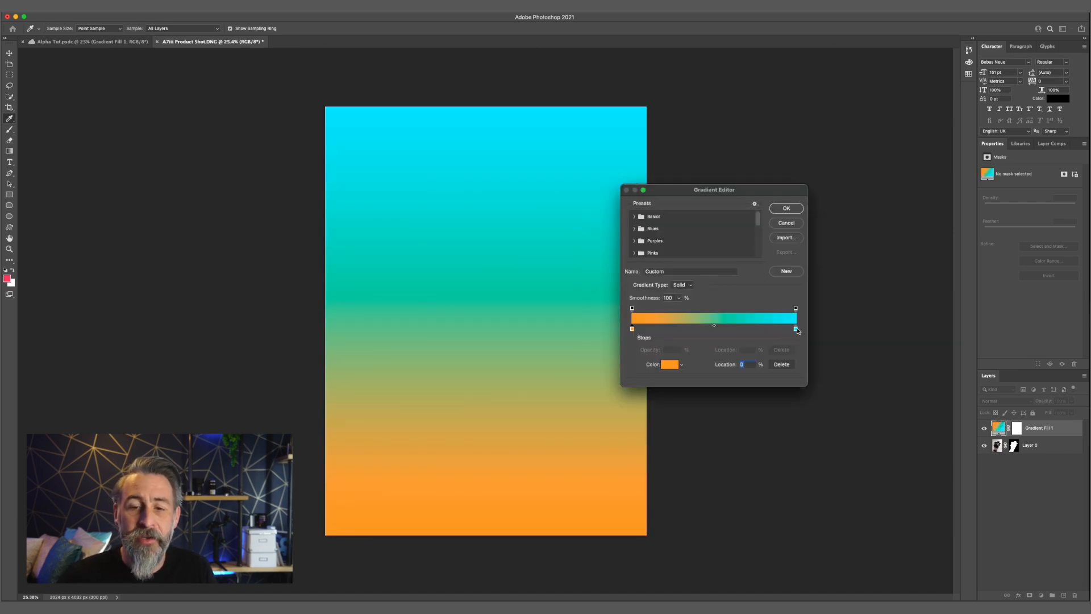
Change the gradient's end stop at location 100% to a saturated blue
click(667, 367)
click(722, 269)
drag(704, 235, 685, 225)
click(800, 228)
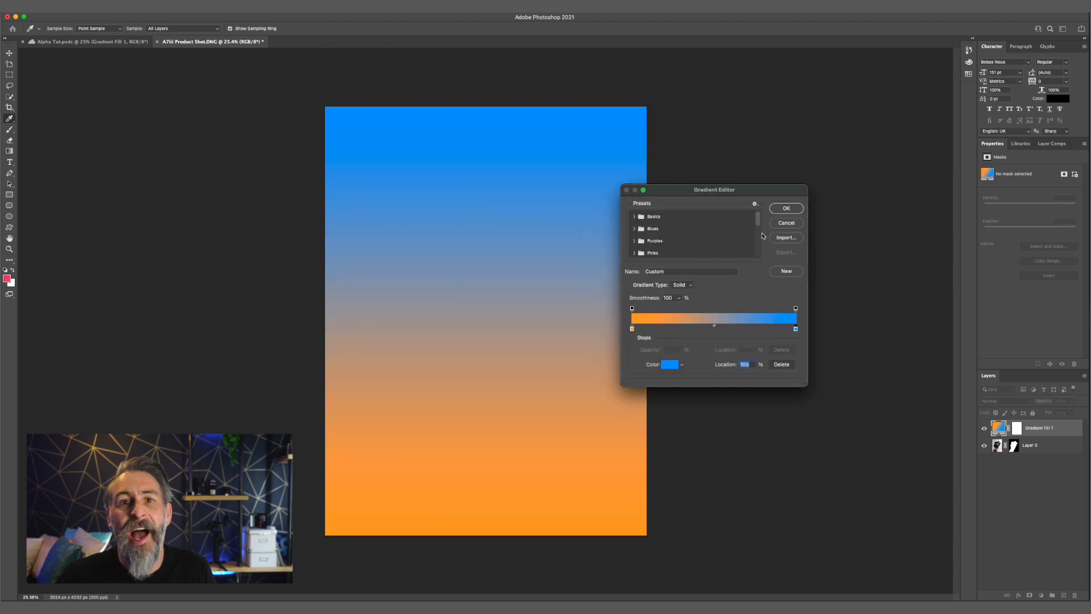
Tilt the orange-to-blue gradient to about 104° and place its fill layer below the camera layer
click(786, 208)
drag(679, 275, 682, 273)
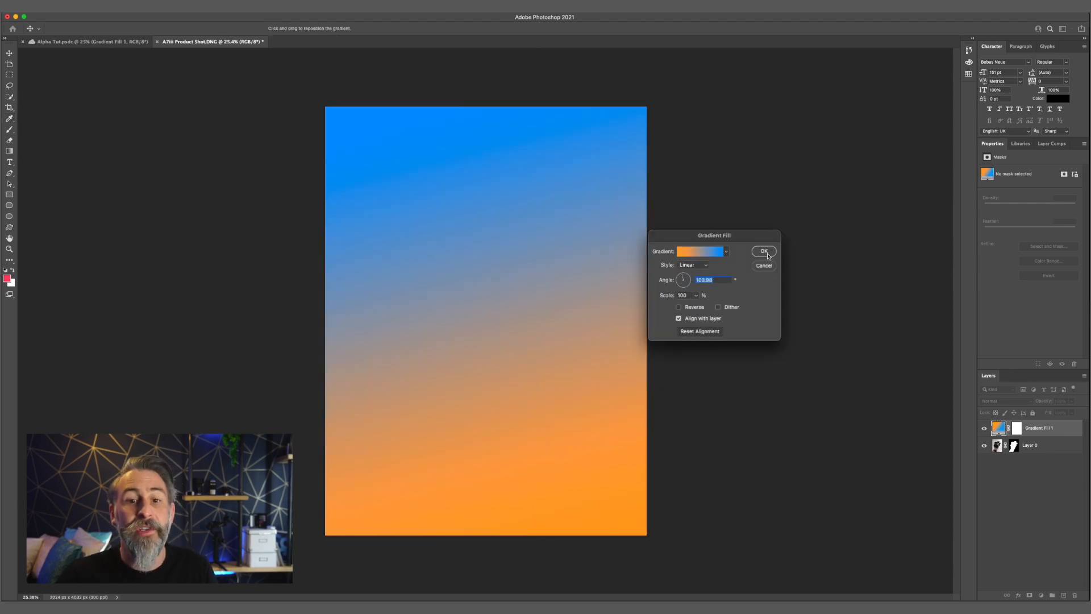
click(767, 254)
drag(1051, 428, 1054, 454)
Scale the camera cut-out down to about 2762 × 3682 px and position it lower in the canvas, leaving space above it
key(v)
click(1040, 428)
key(super+t)
drag(646, 107, 540, 248)
mouse_move(434, 357)
mouse_down()
mouse_move(514, 357)
mouse_move(436, 362)
mouse_up()
drag(540, 248, 600, 168)
key(Return)
drag(423, 324, 460, 354)
key(super+t)
key(Return)
click(800, 337)
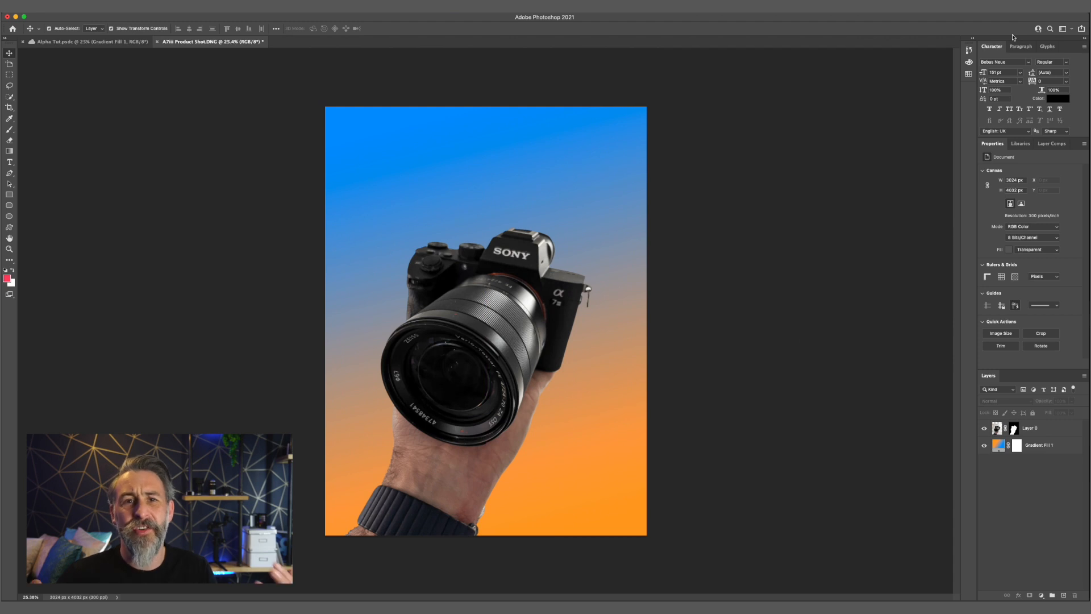
Add the title text "be alpha" and centre it above the camera near the canvas's upper edge
click(10, 162)
click(427, 156)
text(be alpha)
key(super+Return)
key(v)
drag(404, 137, 462, 173)
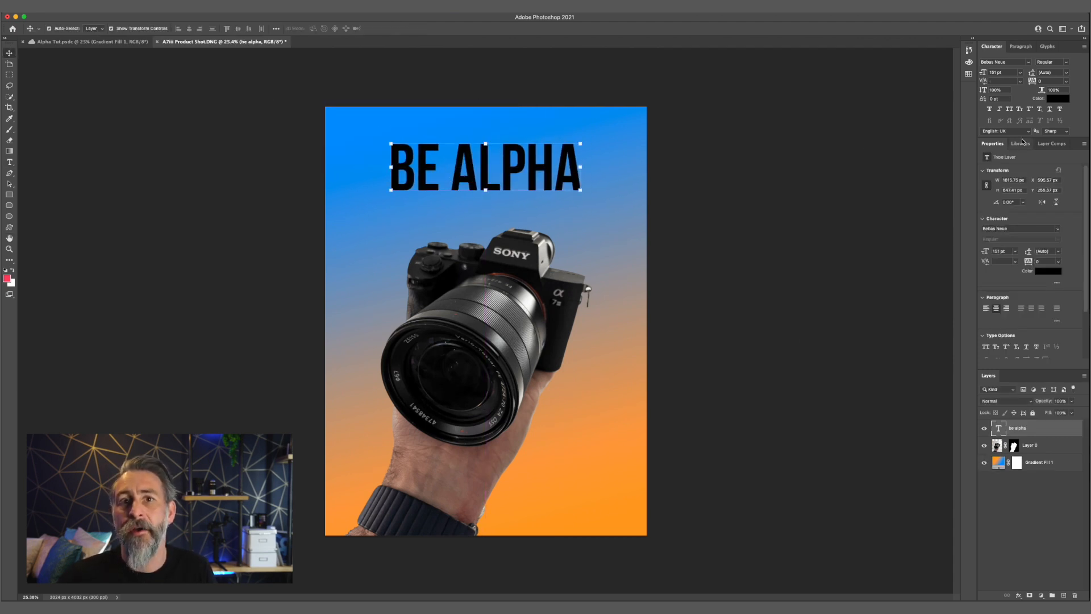
Change the title text's colour to white and deselect its layer
click(1050, 274)
click(607, 233)
click(798, 228)
click(807, 233)
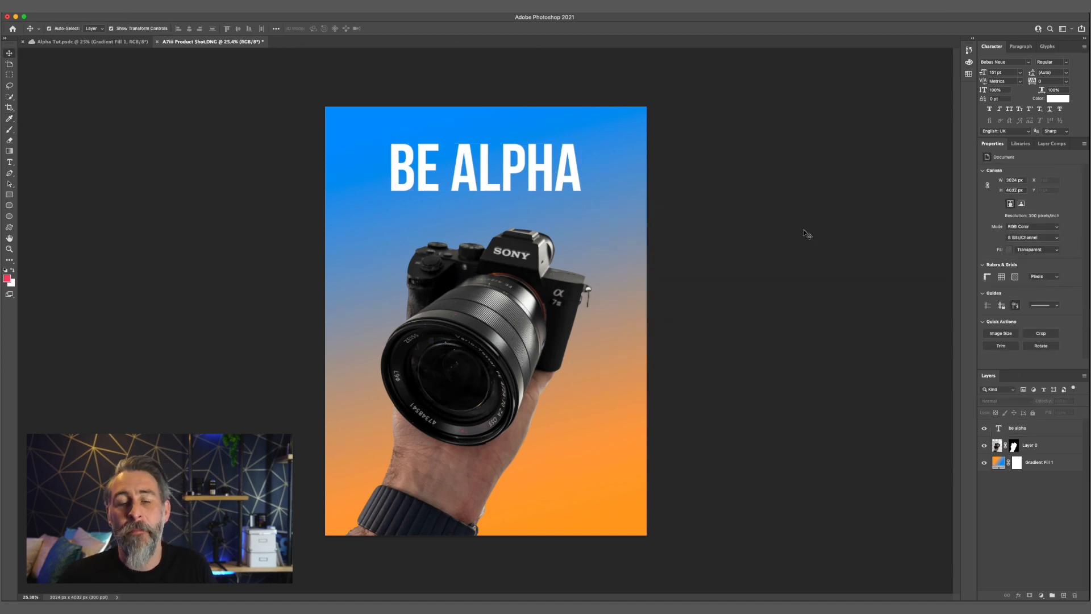
Give the camera layer a soft black Multiply drop shadow with a 17 px distance and 10% spread
click(463, 349)
click(122, 6)
mouse_move(137, 87)
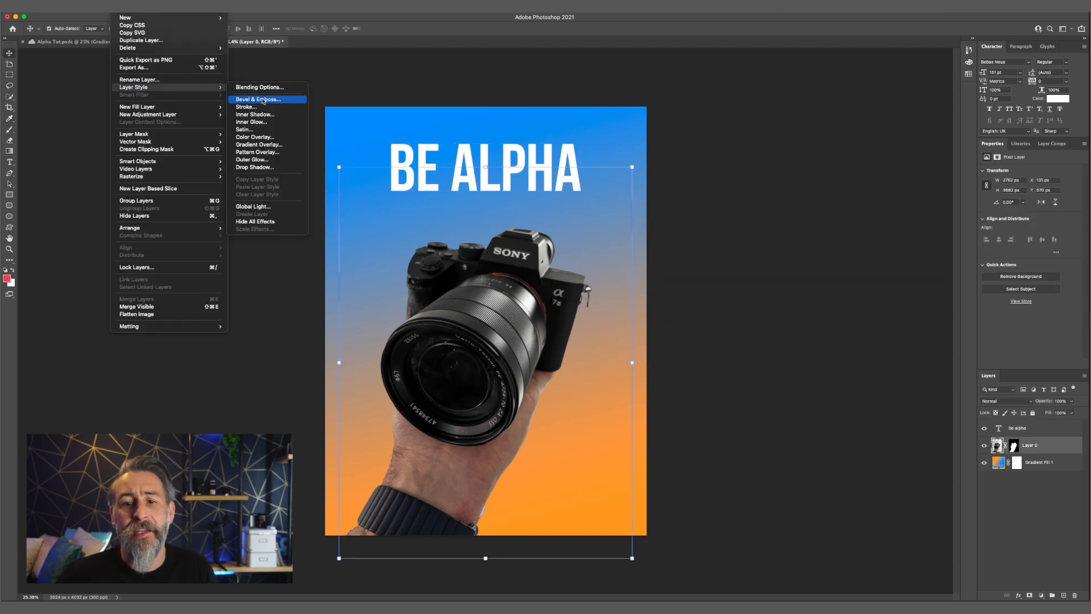
click(261, 169)
drag(918, 272, 922, 273)
drag(931, 282, 935, 282)
mouse_move(919, 246)
mouse_down()
mouse_move(907, 234)
mouse_move(936, 243)
mouse_up()
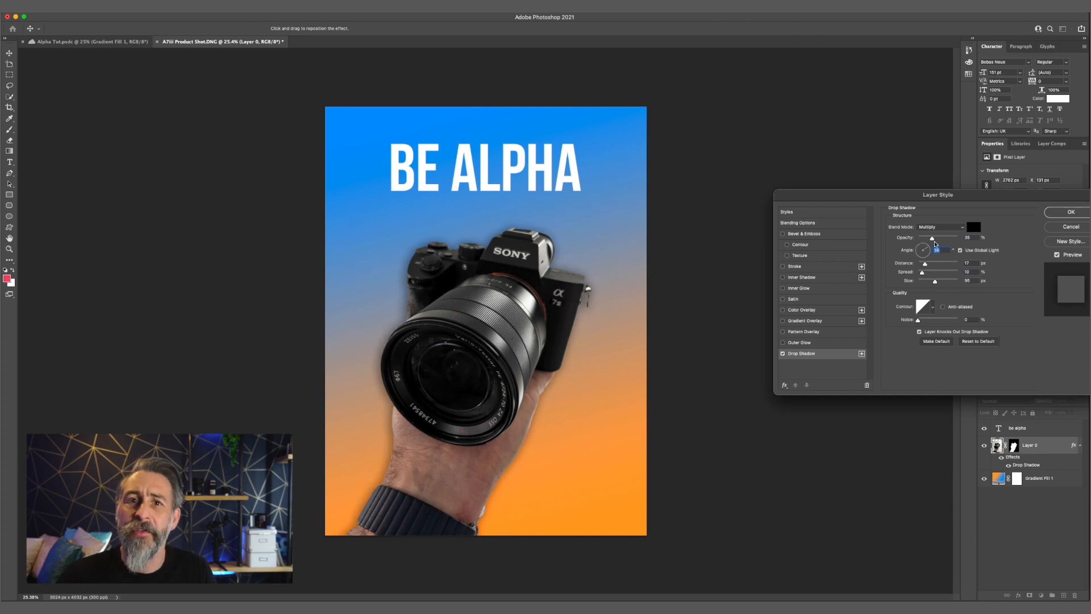
click(1061, 213)
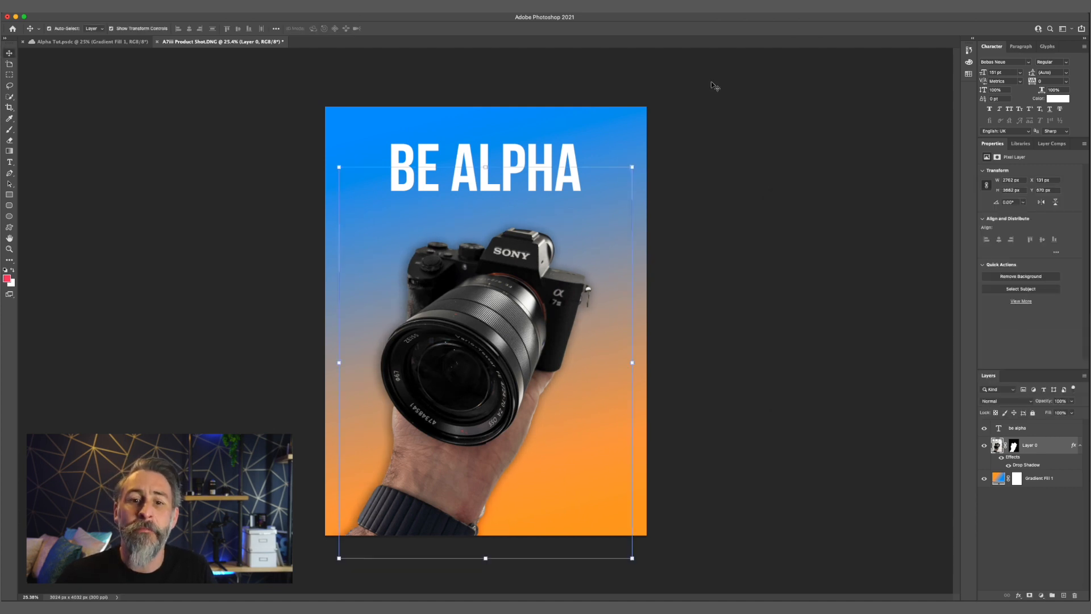
click(719, 111)
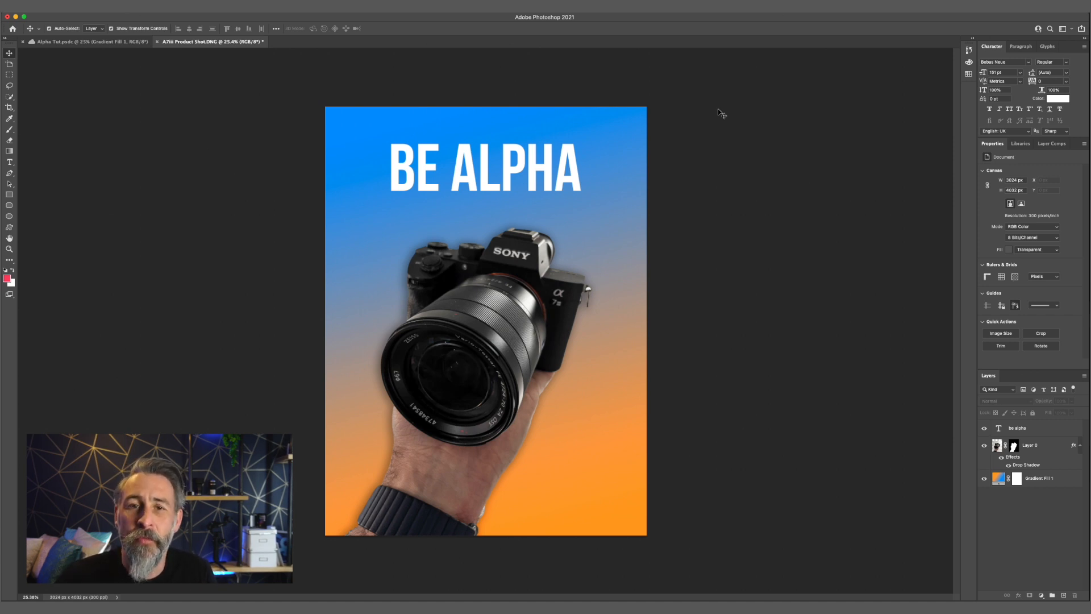
Fill the canvas with the pasted night city photo, enlarged to about 371%, on a layer directly below the camera layer
key(super+v)
drag(393, 259, 321, 56)
drag(569, 384, 837, 561)
drag(217, 137, 184, 71)
drag(539, 228, 508, 230)
key(Return)
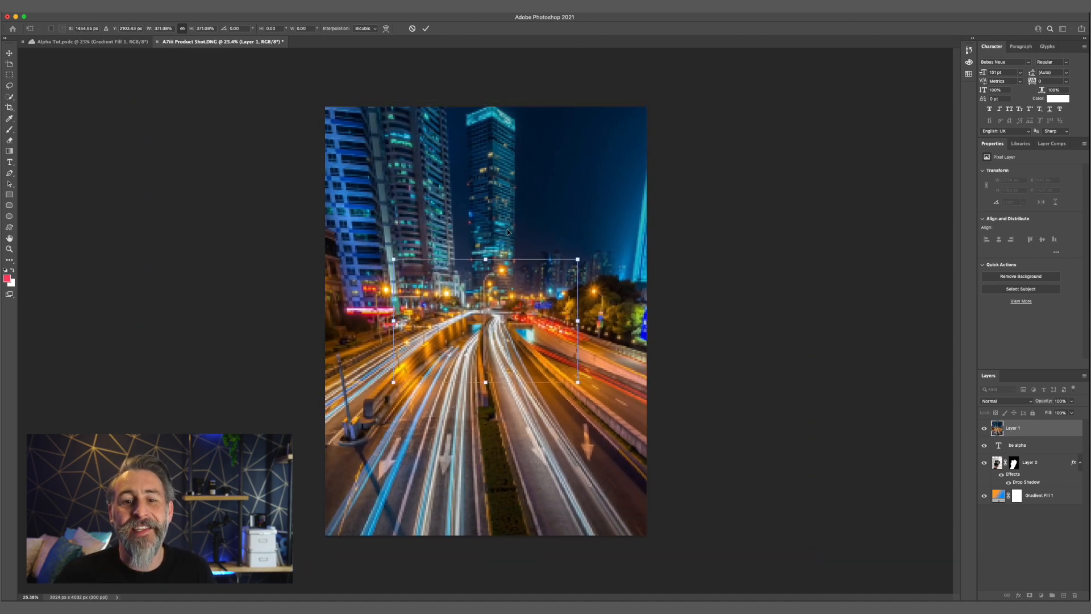
drag(1042, 428, 1042, 484)
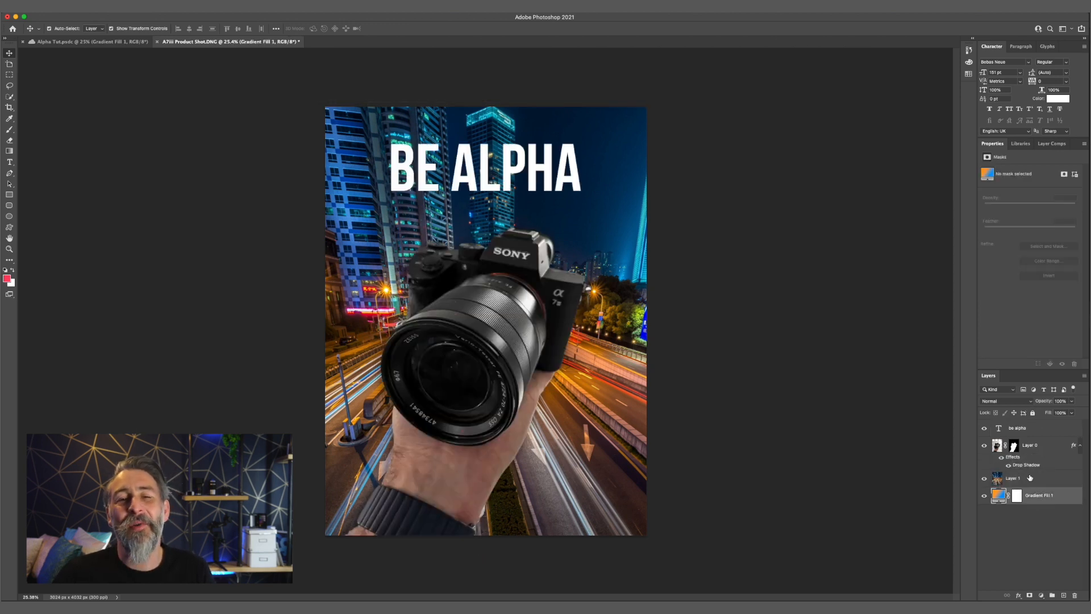
Blur the night city background layer using Gaussian Blur with a radius of about 17.8 pixels
click(191, 6)
mouse_move(193, 114)
click(328, 144)
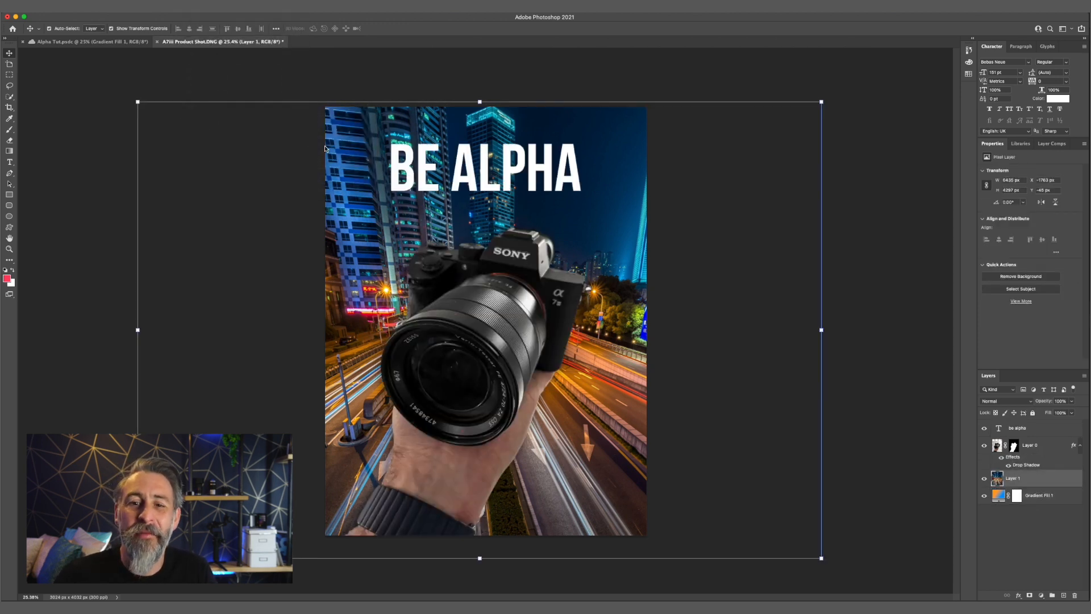
drag(669, 291, 688, 292)
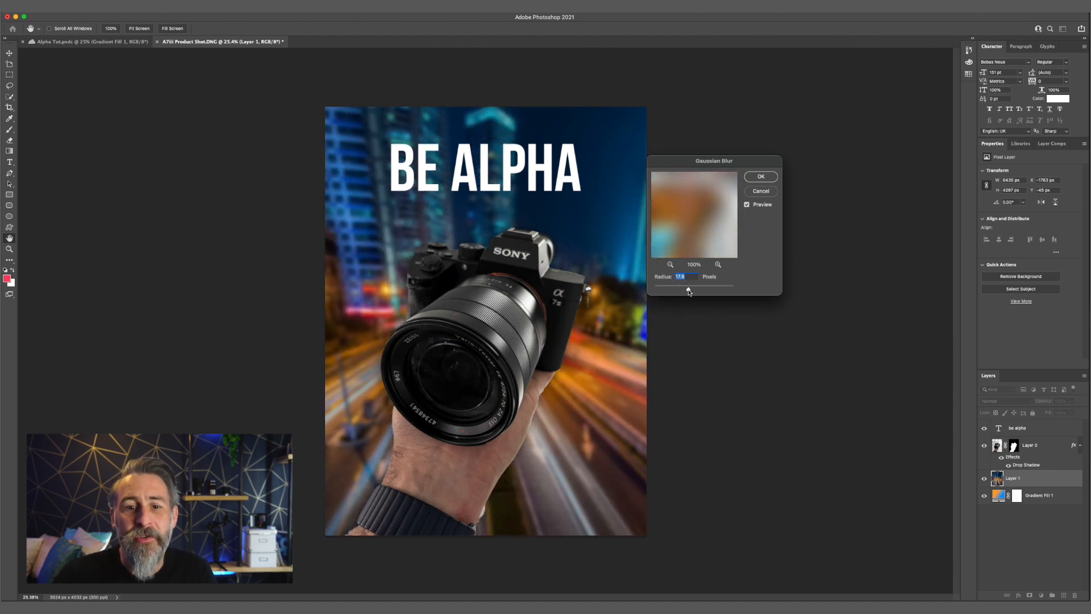
click(763, 176)
key(v)
click(851, 383)
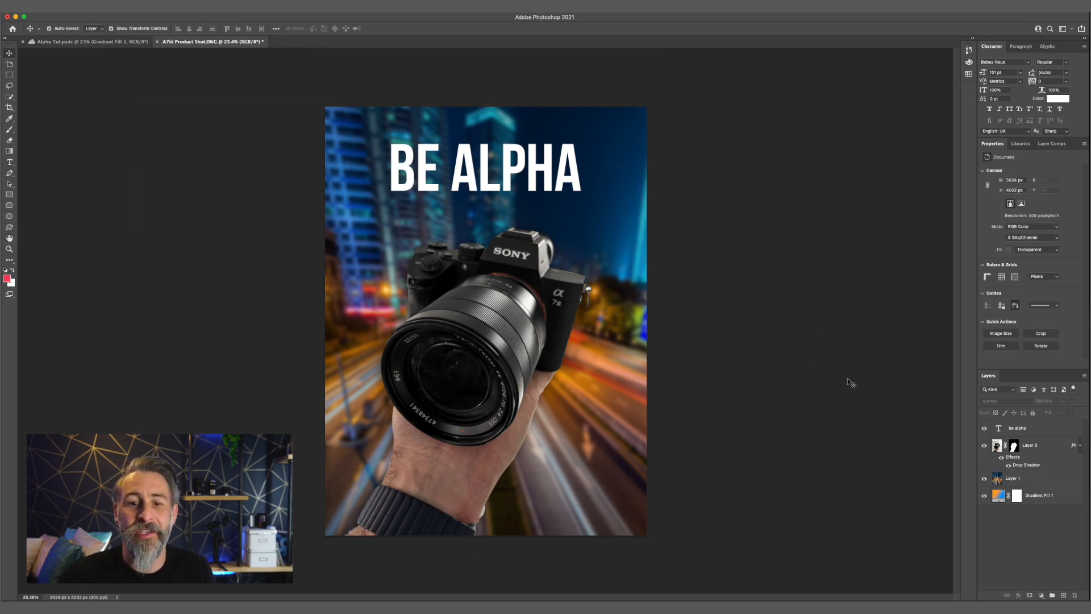
Shrink the camera cut-out further and reposition it centrally in the lower part of the canvas
click(438, 330)
drag(632, 168, 595, 217)
drag(454, 362, 509, 350)
Move the BE ALPHA title slightly down, closer to the camera
double_click(458, 196)
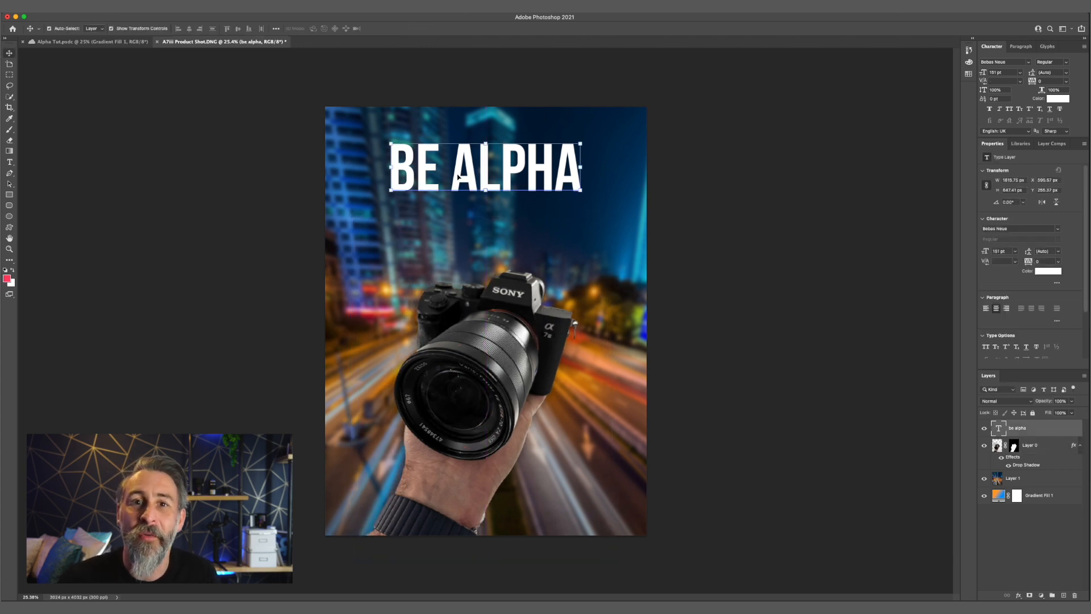
key(super+Return)
key(v)
drag(506, 164, 507, 189)
click(793, 237)
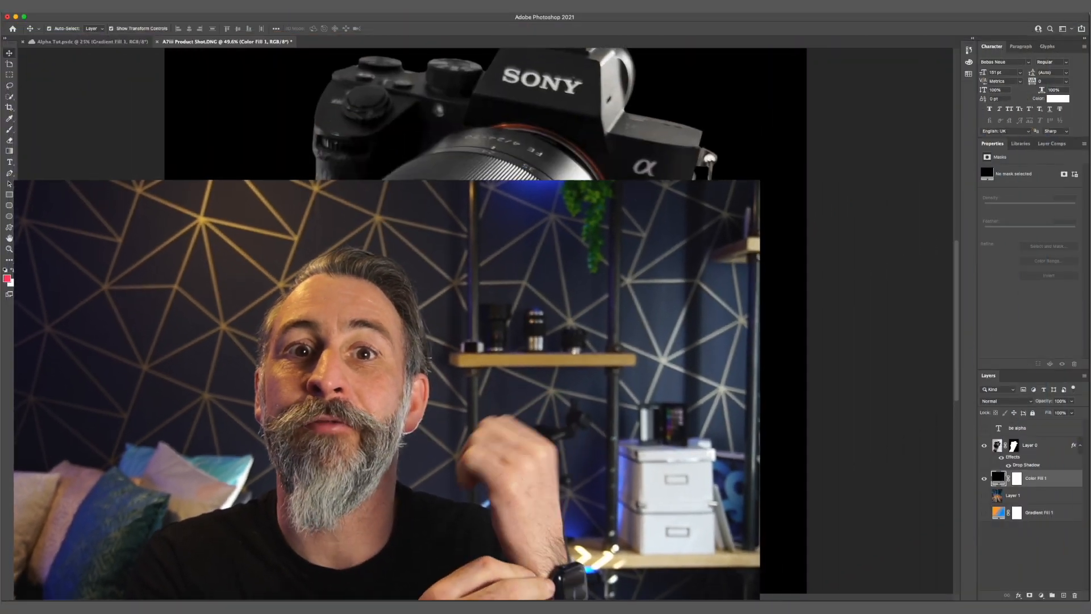
Erase the bright fringe along the wrist edge above the watch strap on the camera layer, using a 51 px Eraser at 90% hardness
scroll(492, 507, up, 1)
scroll(492, 507, down, 6)
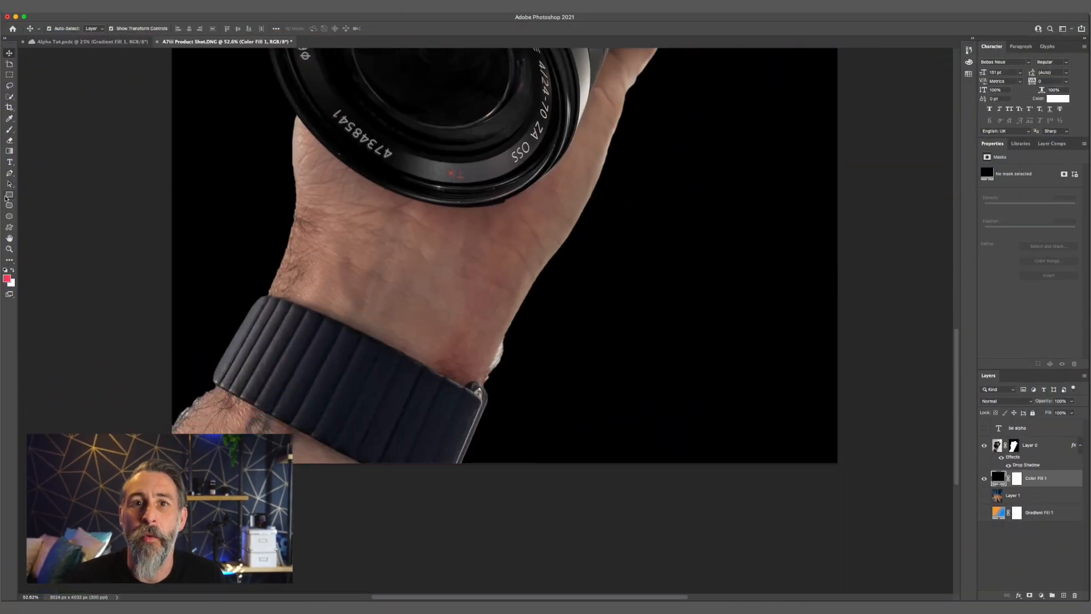
click(8, 142)
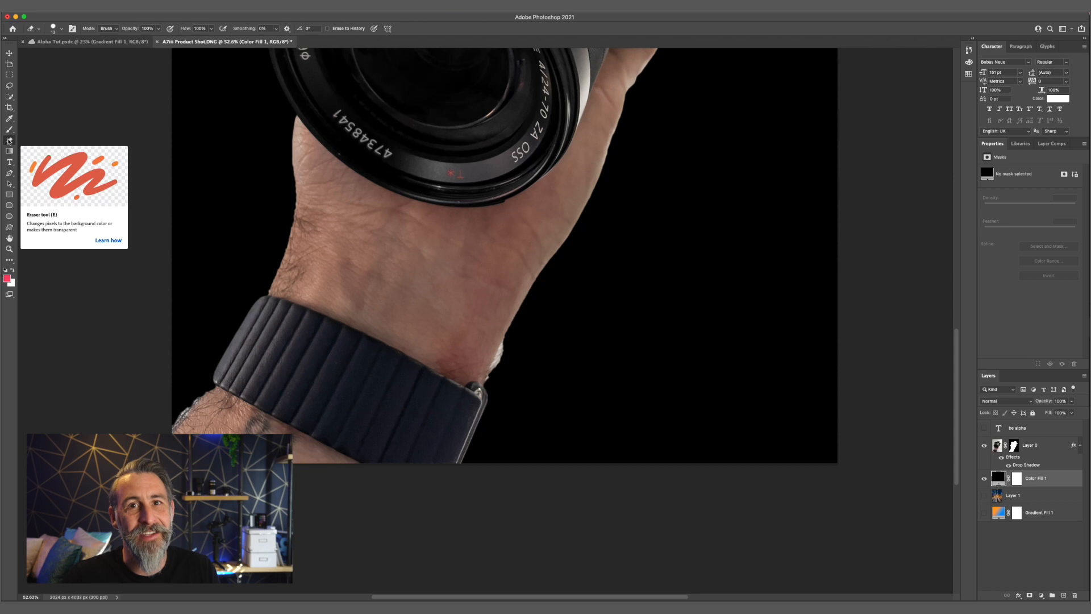
click(9, 140)
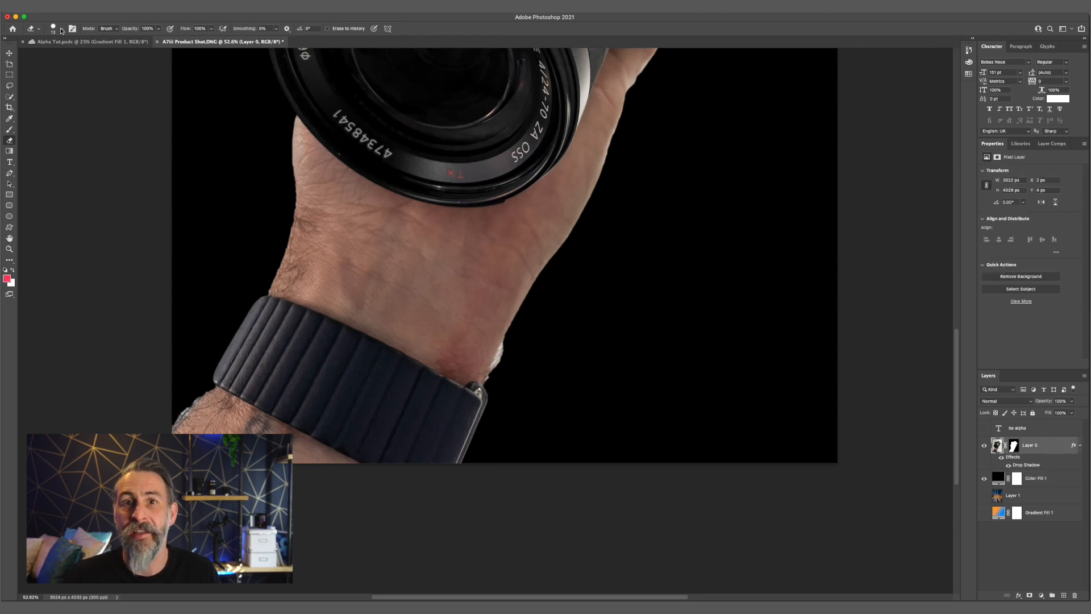
click(62, 29)
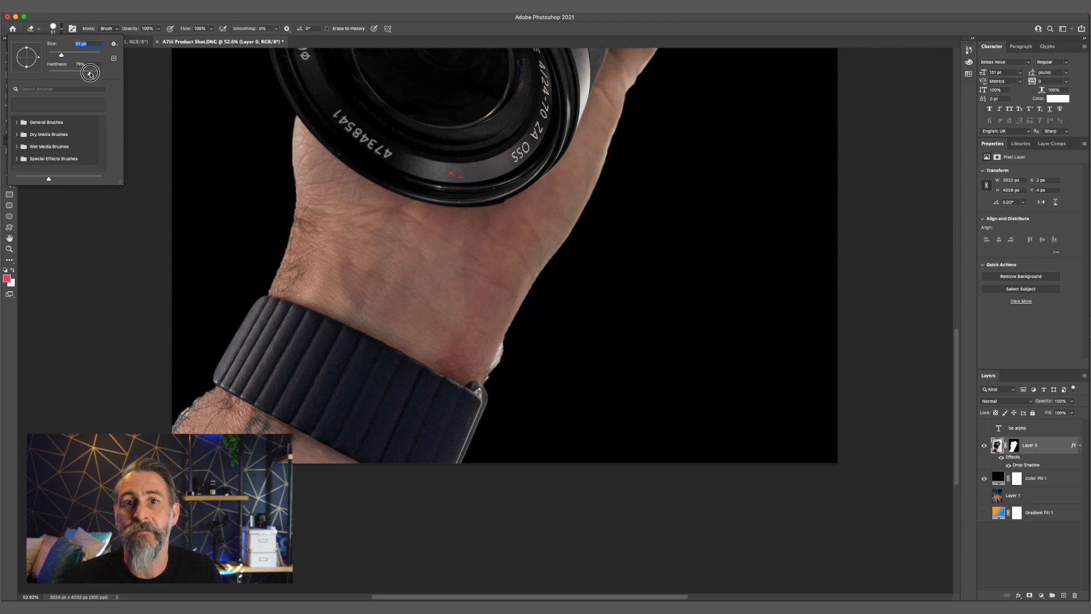
drag(93, 74, 95, 73)
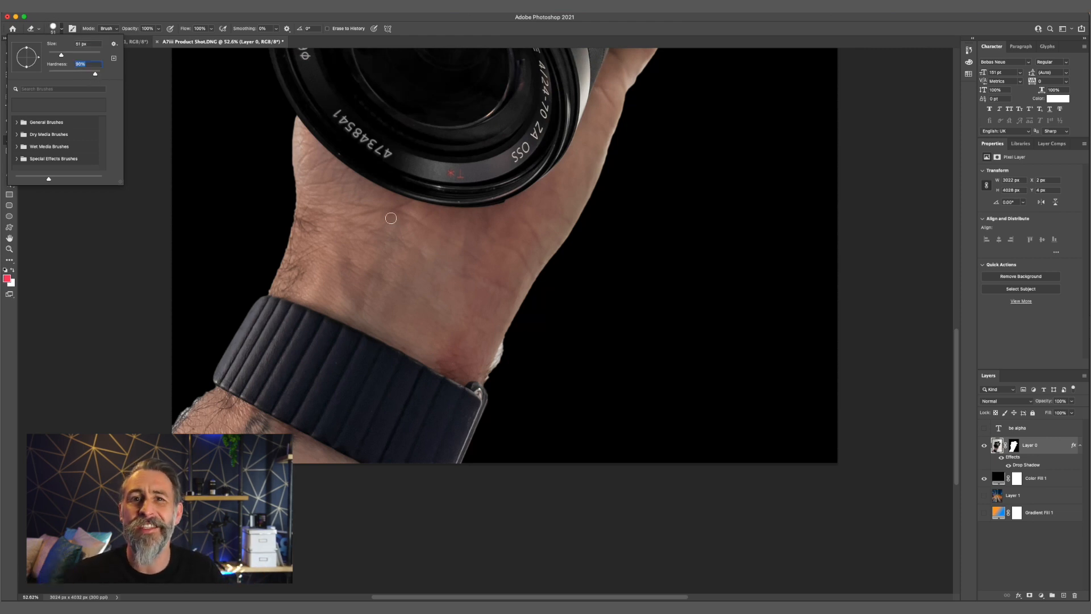
key(Return)
scroll(507, 333, up, 5)
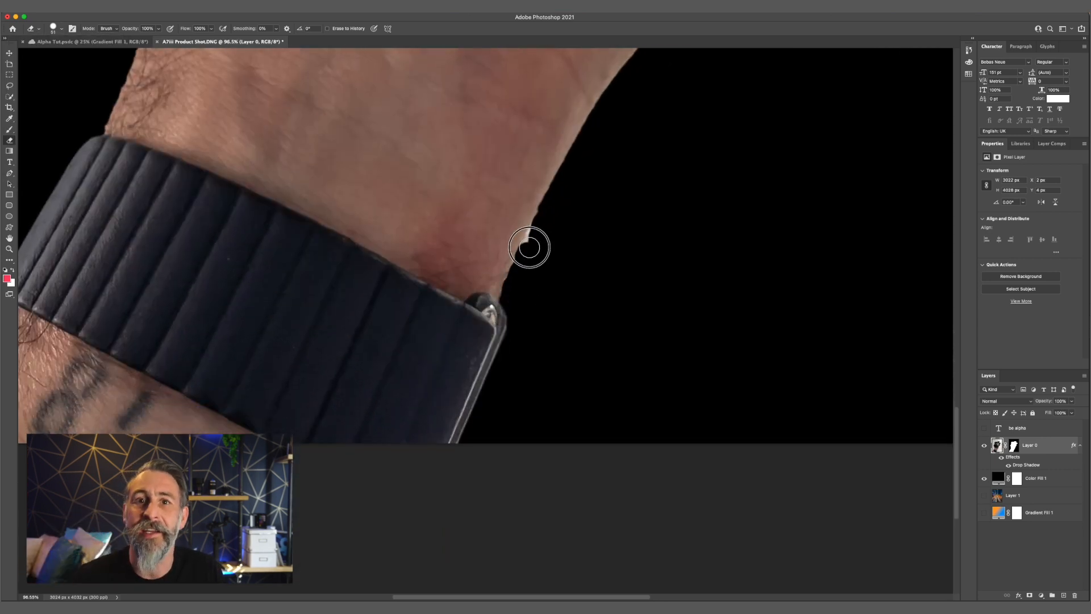
scroll(540, 228, down, 12)
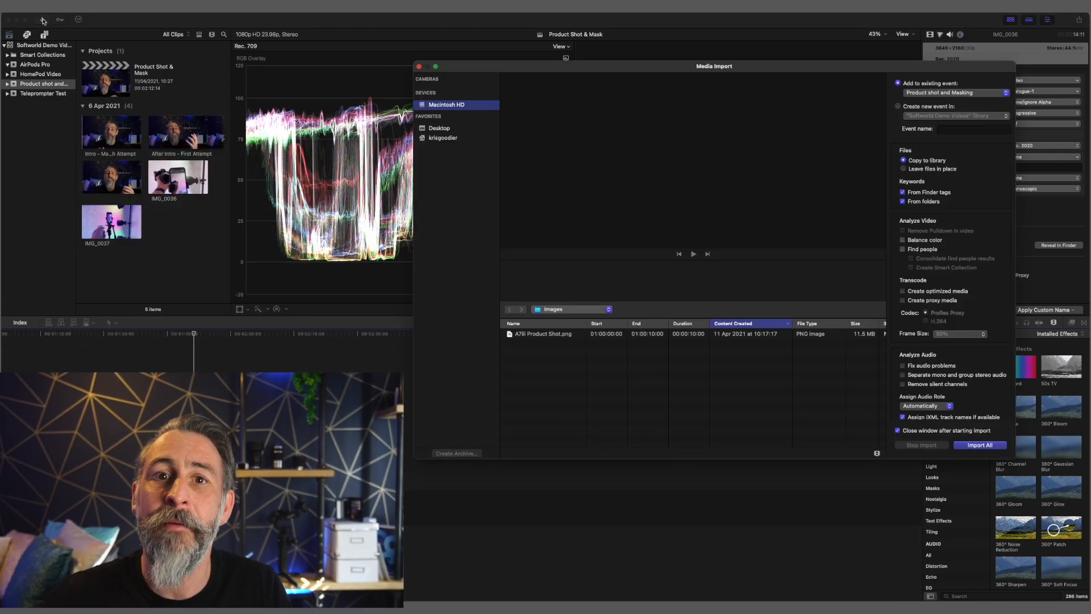
In Final Cut Pro, import A7III Product Shot.png into the Product shot and Masking event, copying it to the library
click(568, 338)
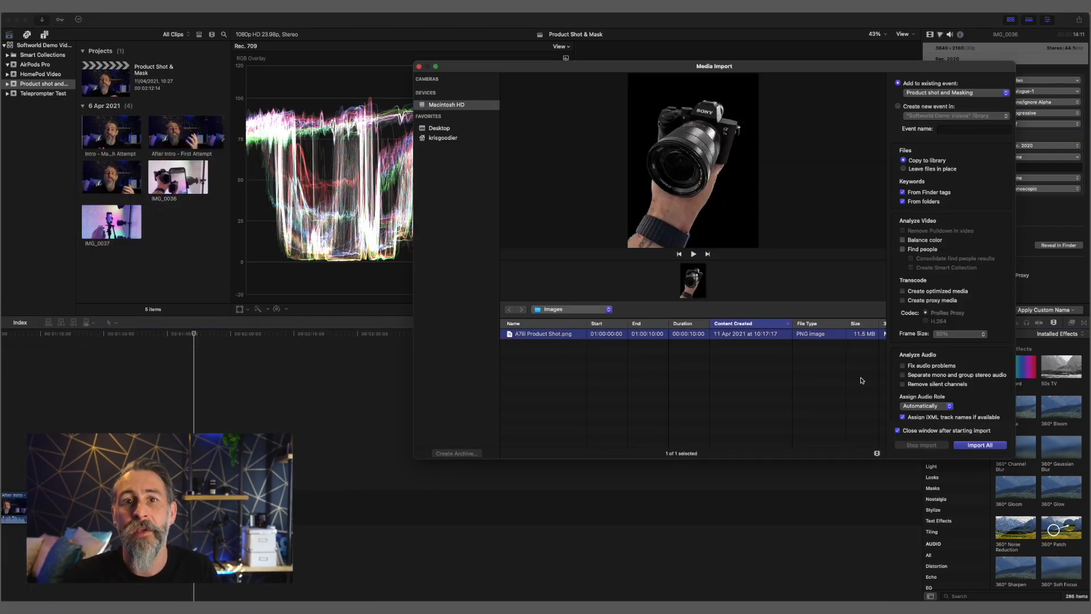
click(973, 445)
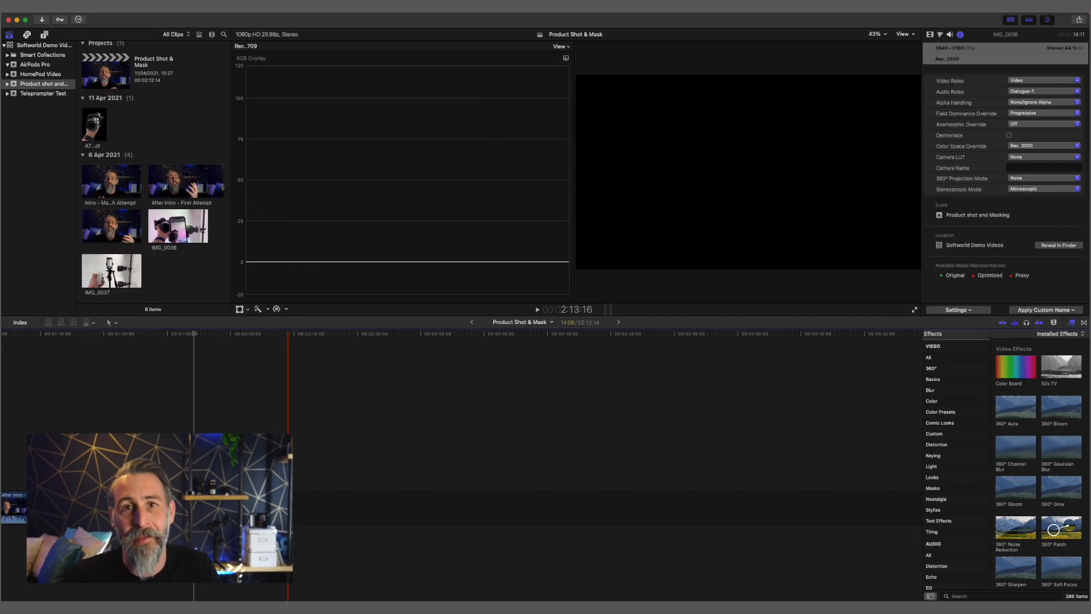
Add the Glimmer generator to the end of the Product Shot & Mask timeline as a background
click(281, 477)
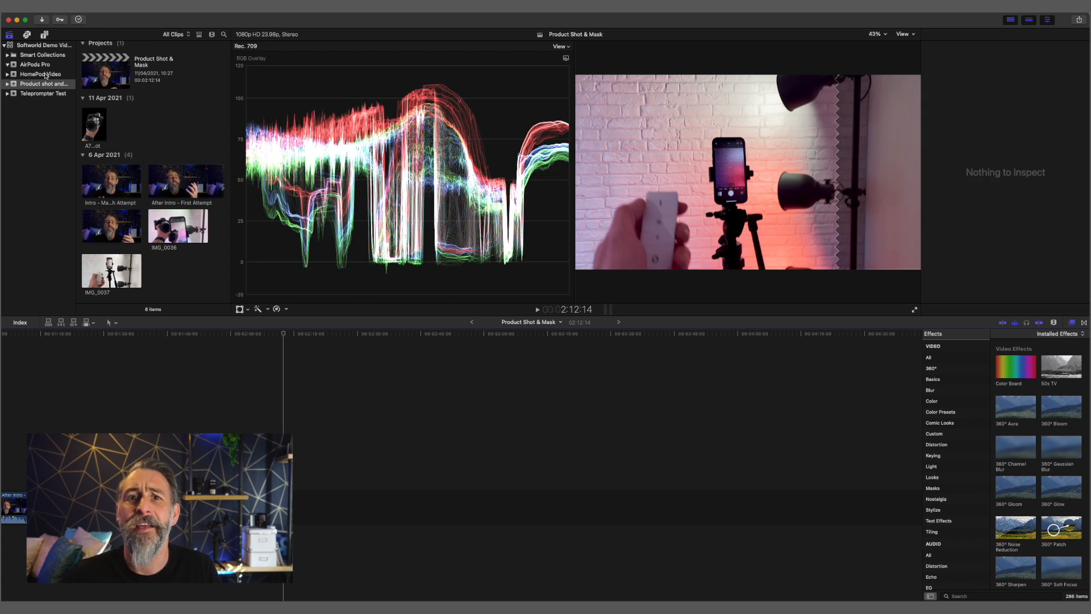
click(44, 36)
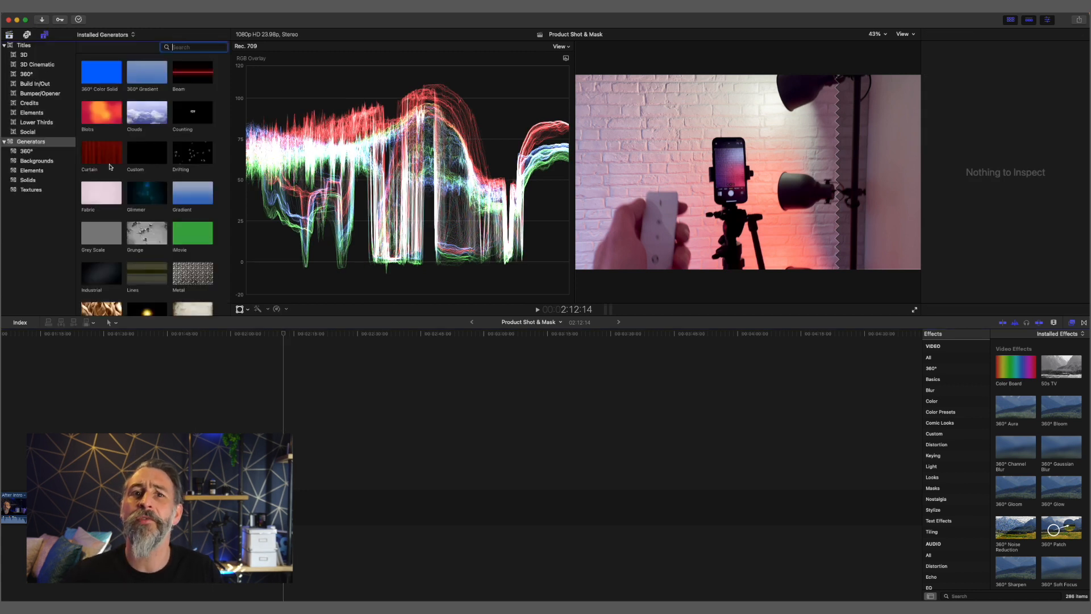
drag(139, 195, 321, 515)
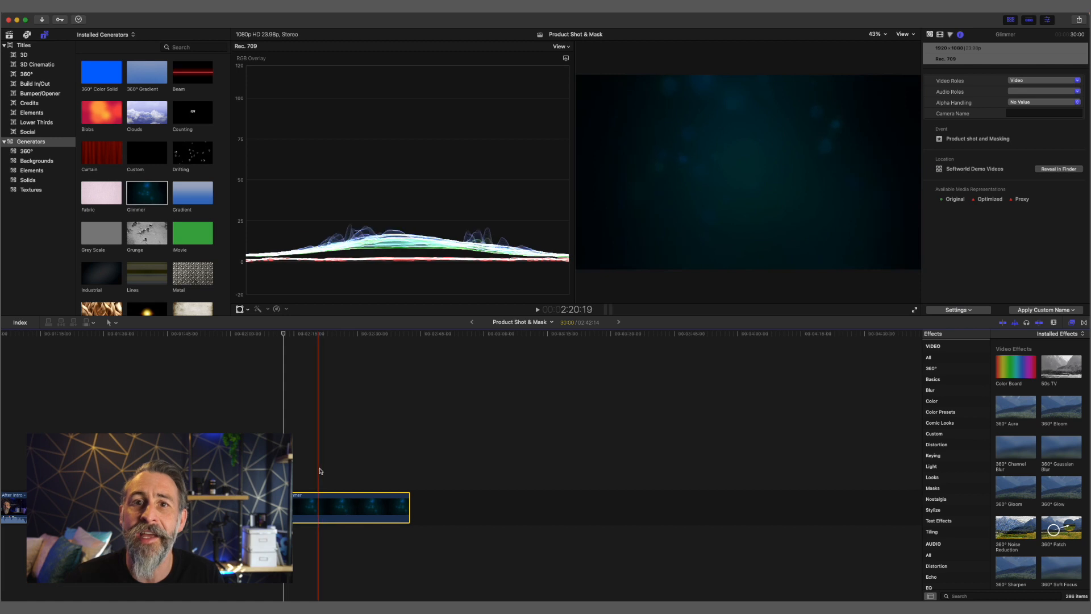
Overlay the imported camera product shot near the start of the Glimmer background clip and check its frame with the Transform controls
click(10, 35)
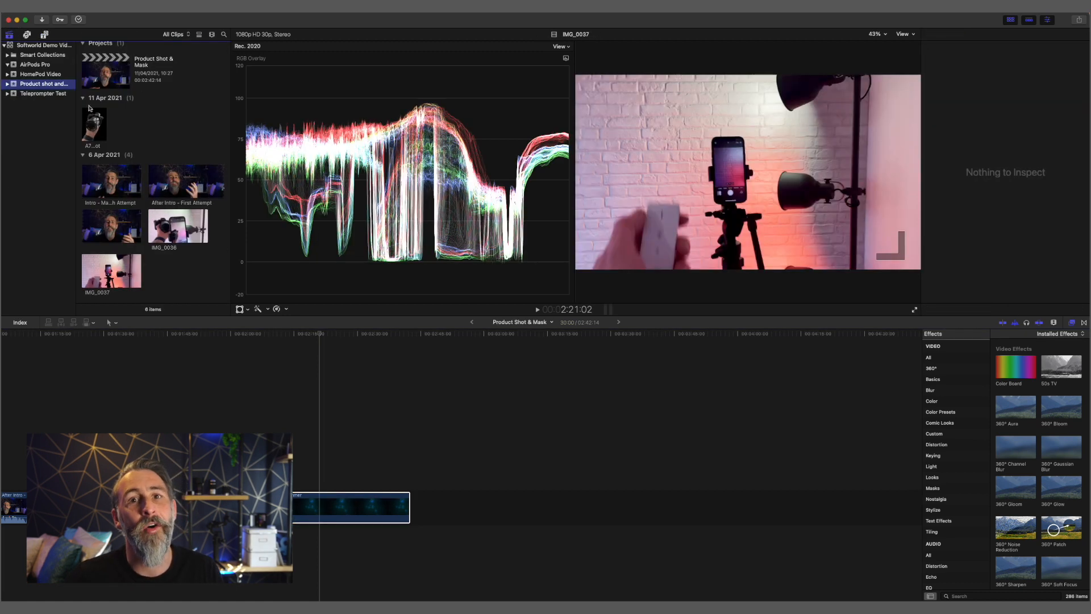
click(94, 124)
drag(344, 330, 341, 472)
drag(333, 472, 327, 472)
click(301, 471)
click(320, 472)
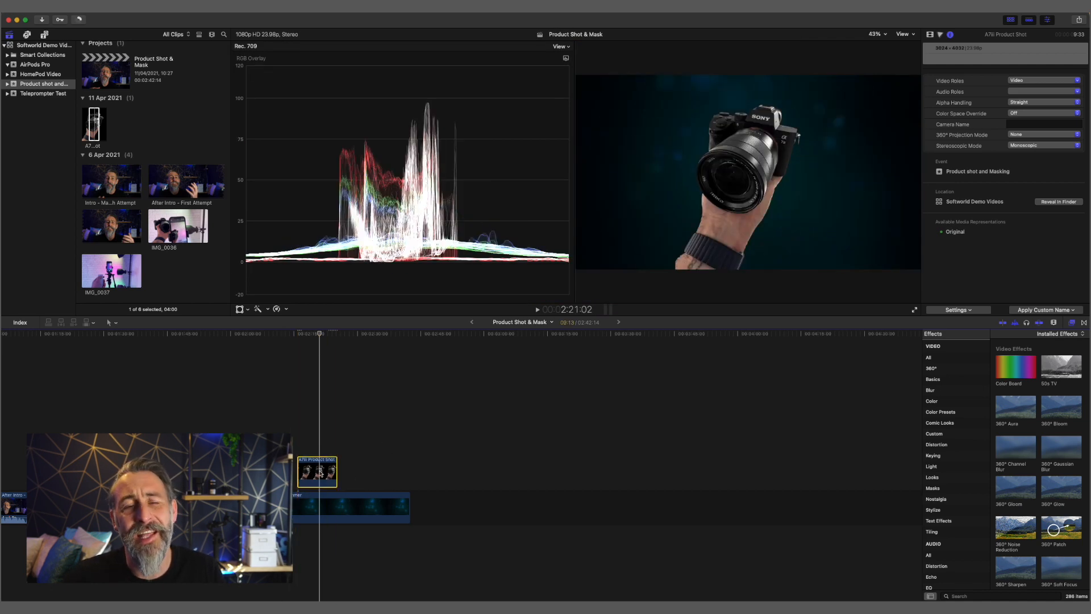
click(239, 309)
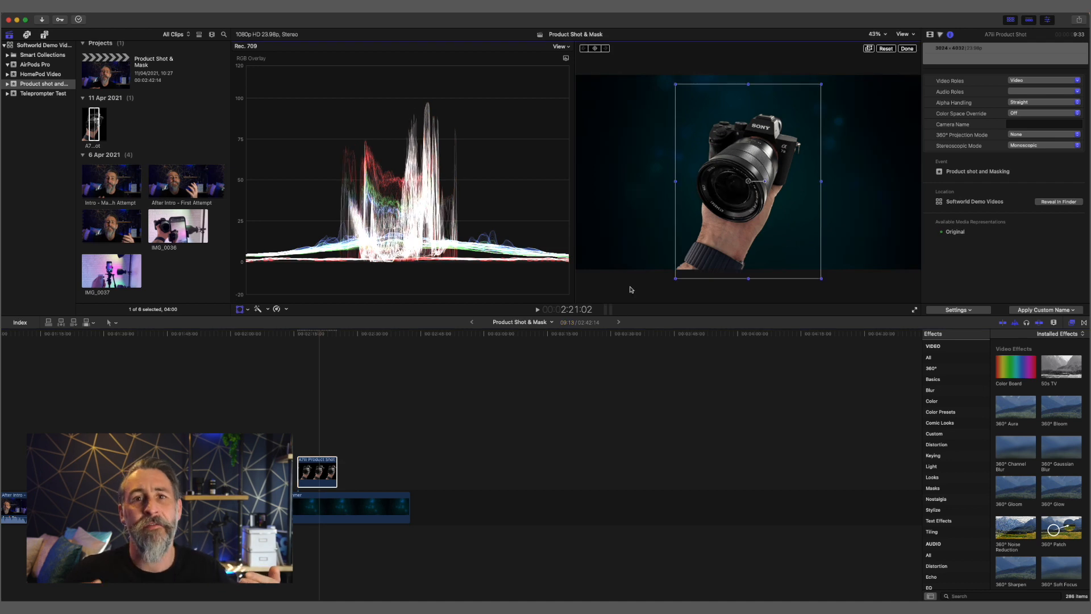
click(906, 51)
Paste another clip above the product shot and slide it further along the timeline
key(ctrl+v)
click(332, 448)
drag(299, 411, 327, 413)
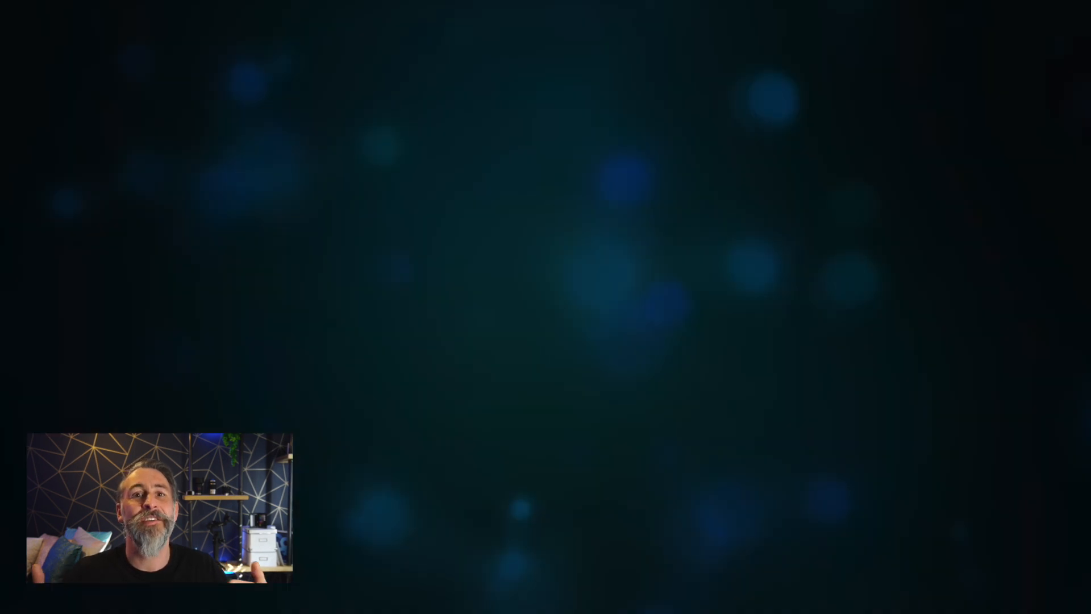